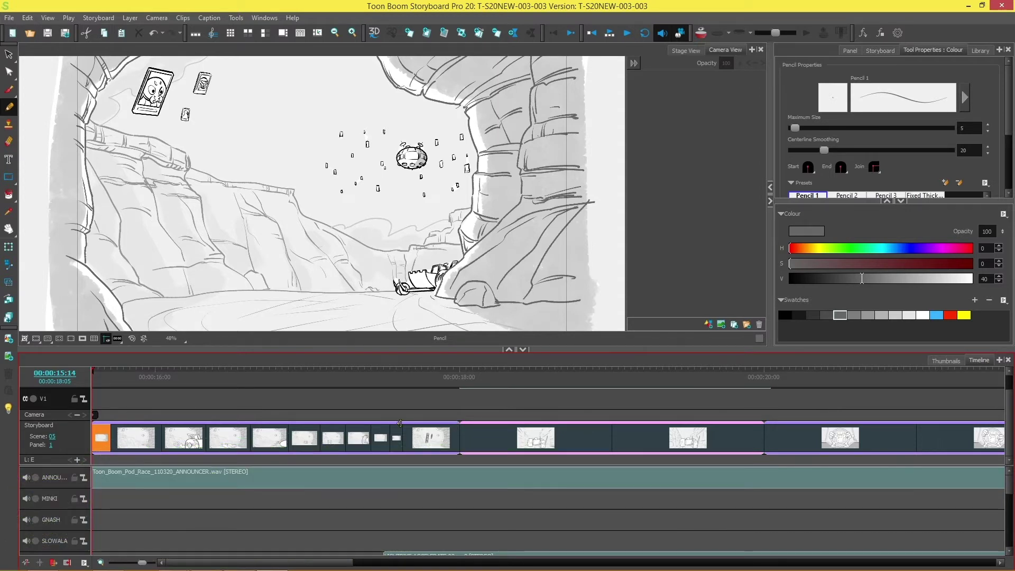
- Select panel 2 and drag its layer A onto the V1 video track to make a clip
left_click(131, 435)
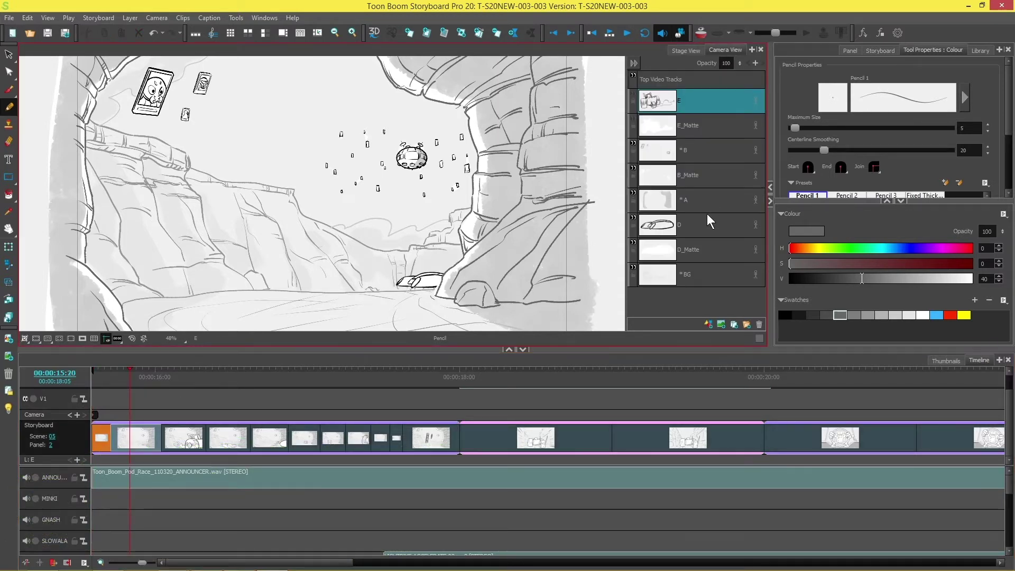
left_click(174, 424)
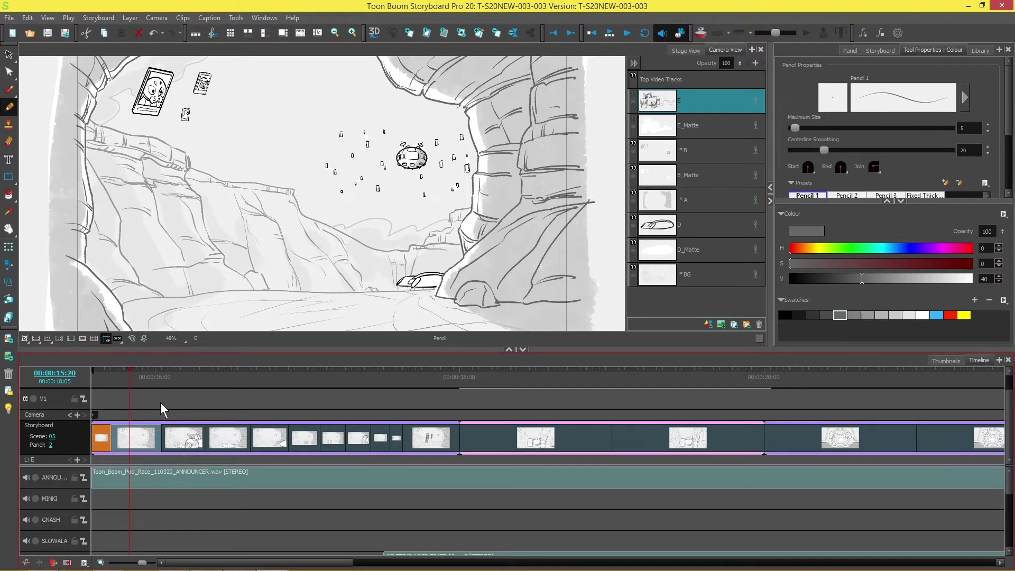
key("period")
left_click(687, 198)
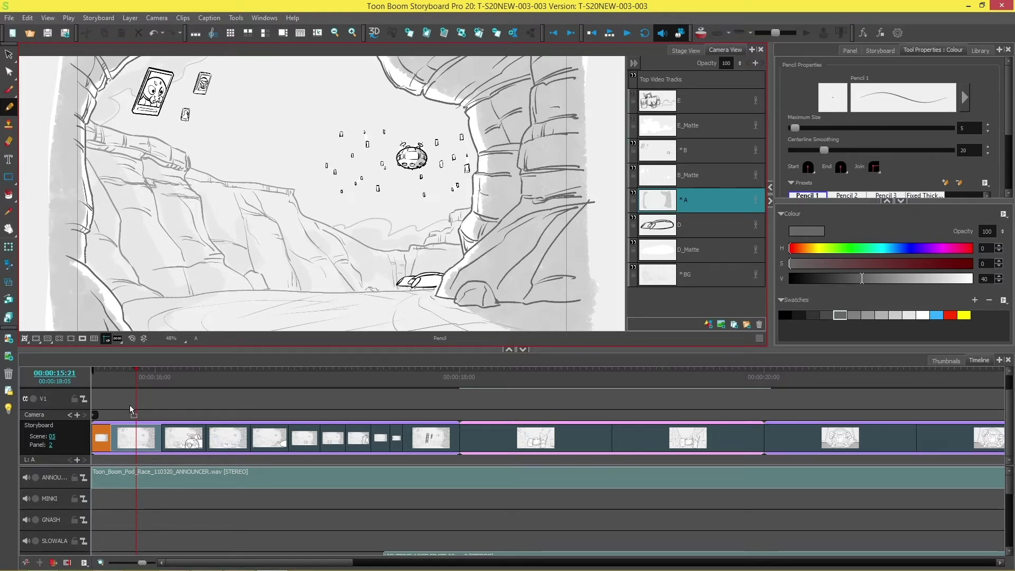
mouse_move(130, 405)
left_mouse_down()
mouse_move(148, 397)
mouse_move(125, 408)
left_mouse_up()
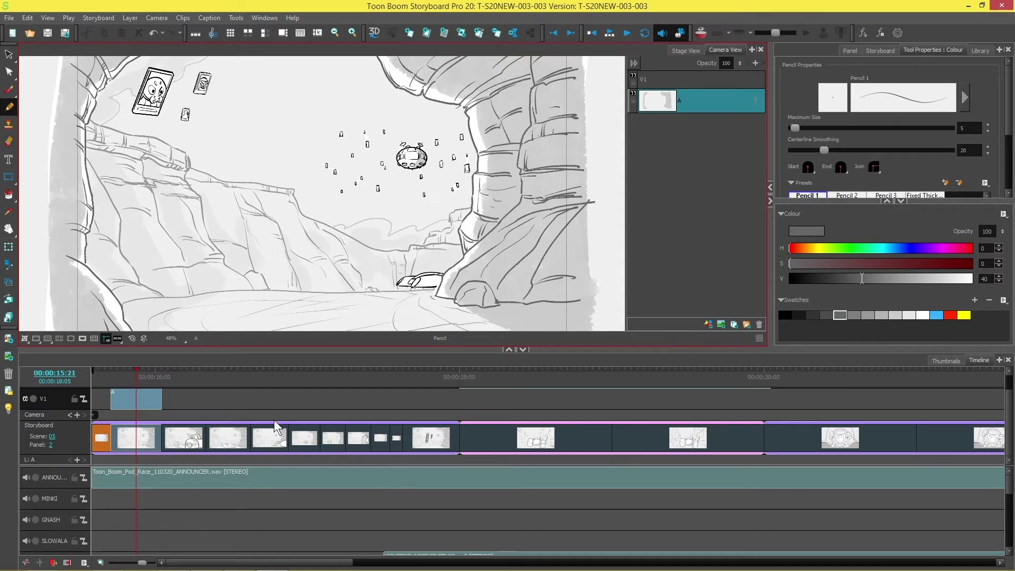
left_click(145, 408)
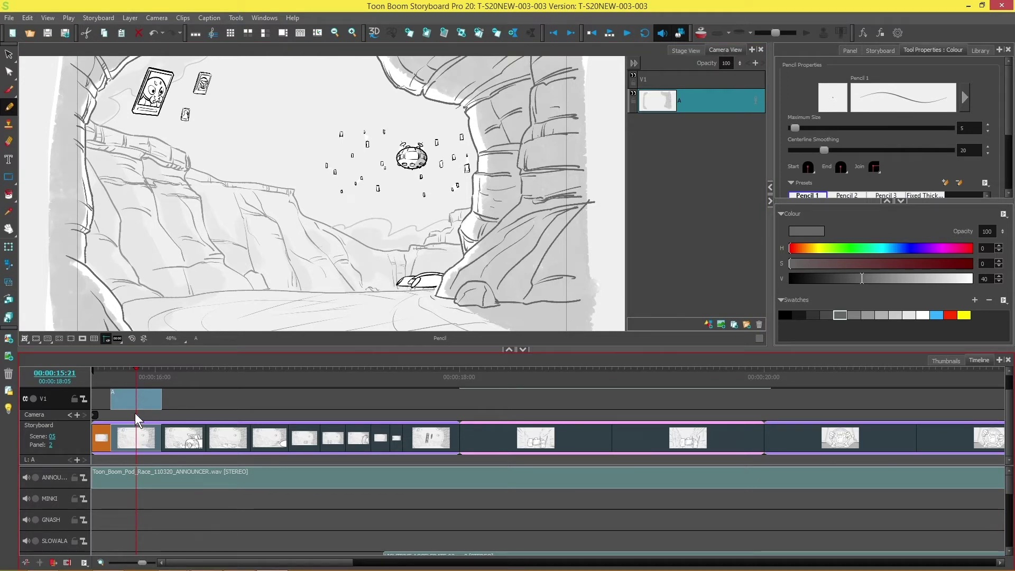
- Add a New Empty Clip on V1 at panel 3 and pencil a hatched rock spire in the canyon
left_click(192, 370)
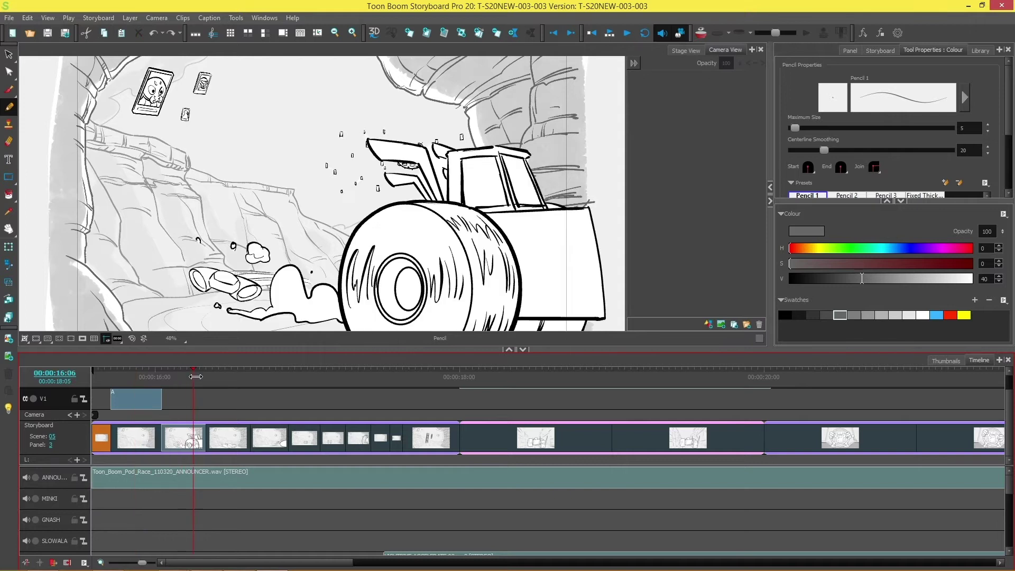
right_click(192, 395)
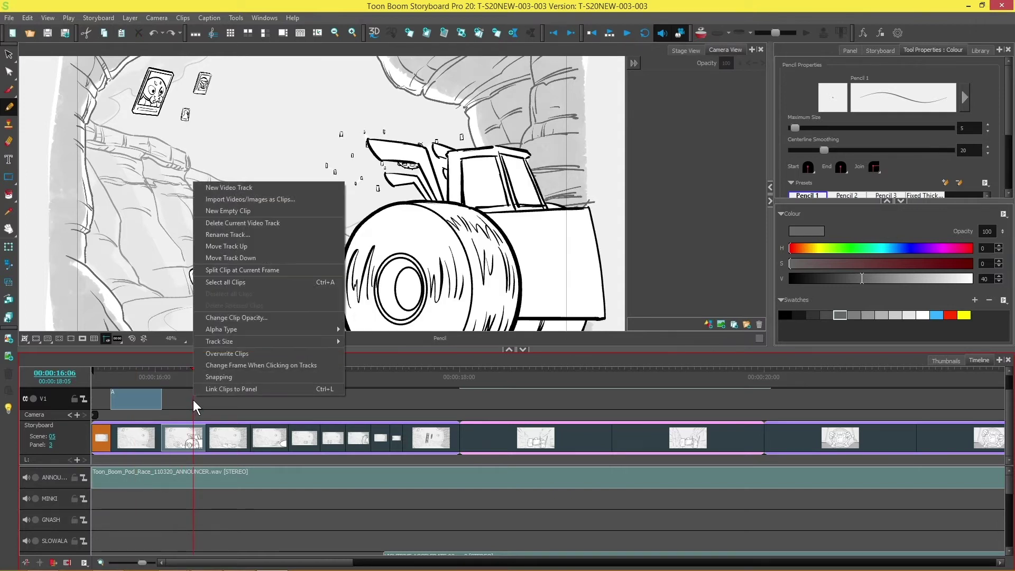
left_click(249, 211)
left_click(226, 407)
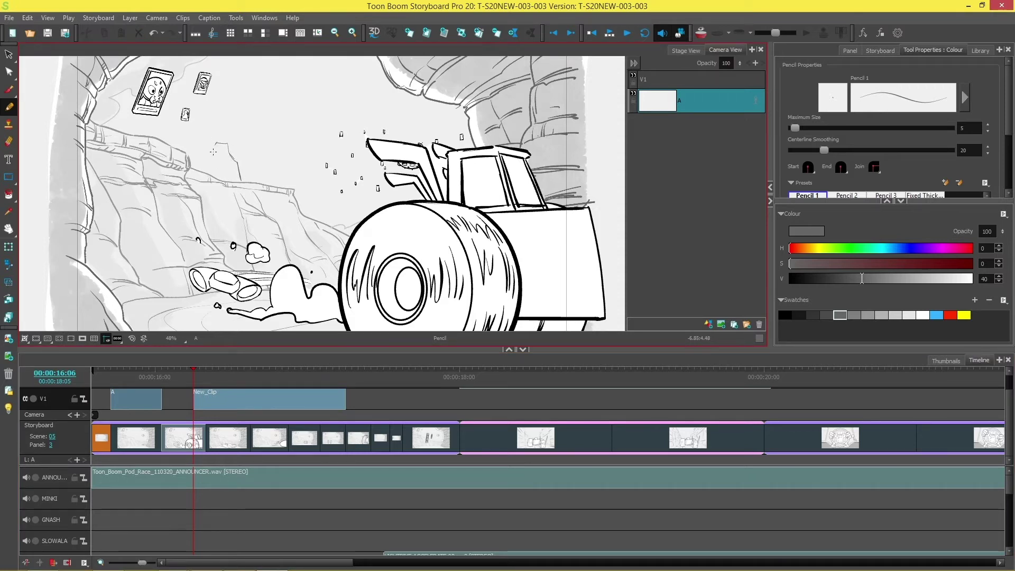
mouse_move(214, 142)
left_mouse_down()
mouse_move(207, 171)
mouse_move(194, 171)
mouse_move(239, 167)
left_mouse_up()
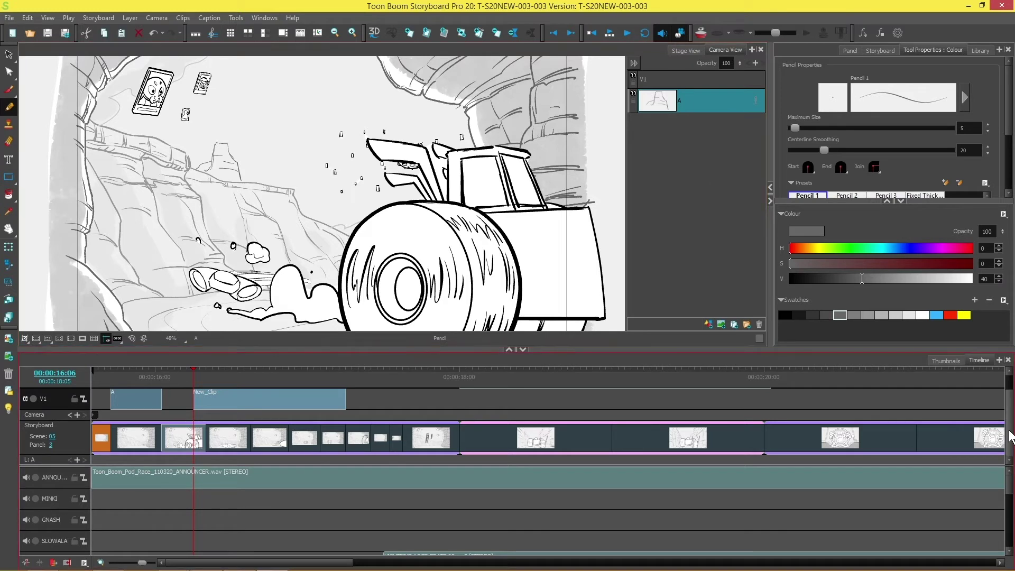
- Open the Scene_06 clip on track V2 to list its layers A, B and C
scroll(1010, 409, "up", 2)
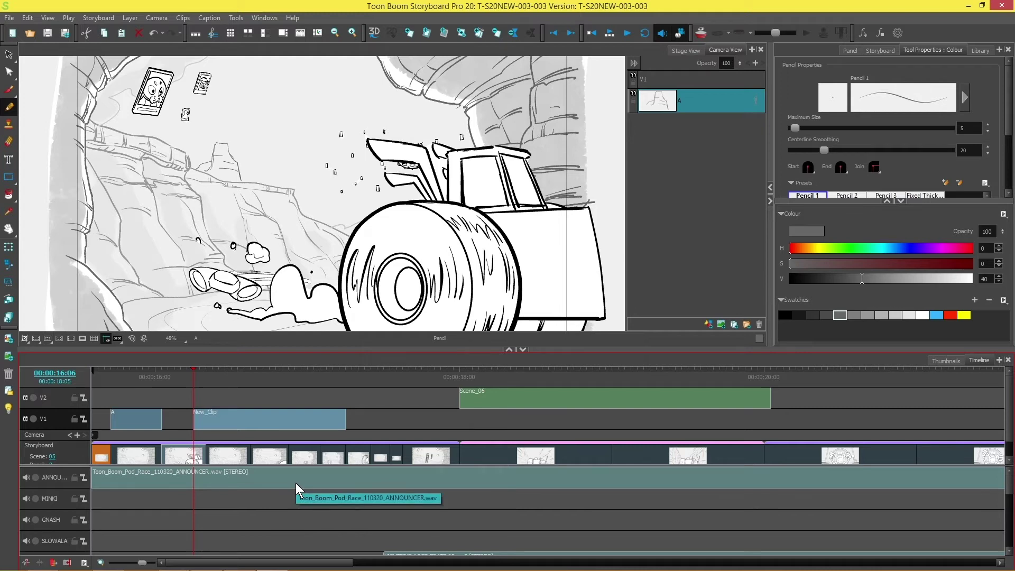
left_click(598, 397)
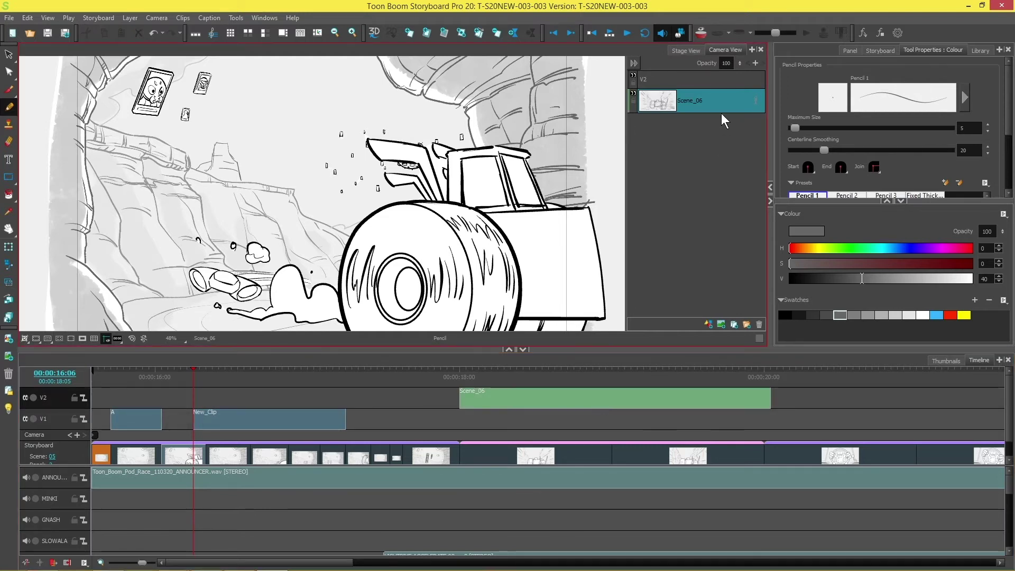
left_click(708, 325)
double_click(708, 324)
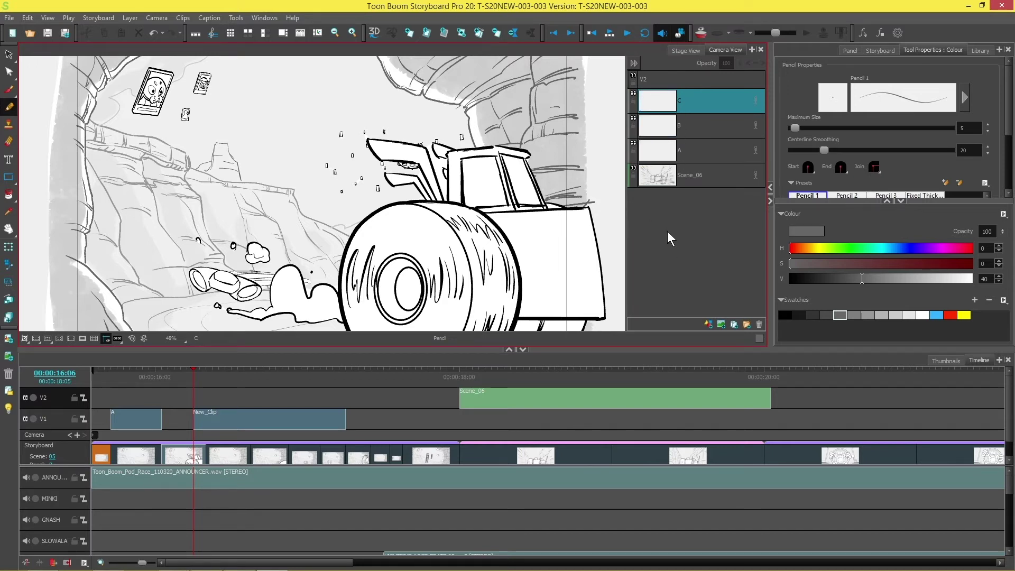
scroll(1010, 438, "down", 1)
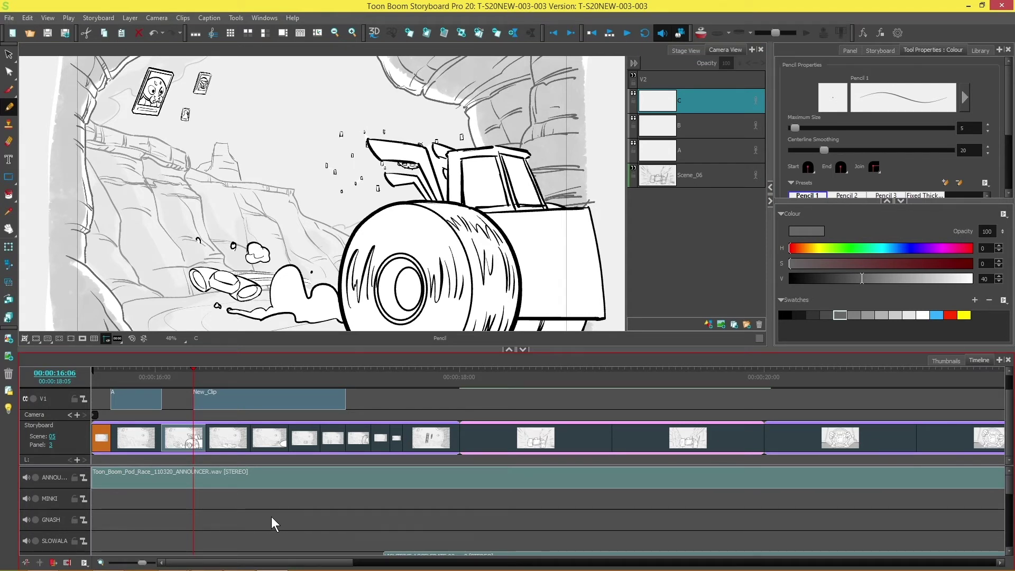
- Select the LIGHTBIKE ACCELERATE sound clip, then try lengthening panel 8 and undo it
scroll(827, 536, "down", 2)
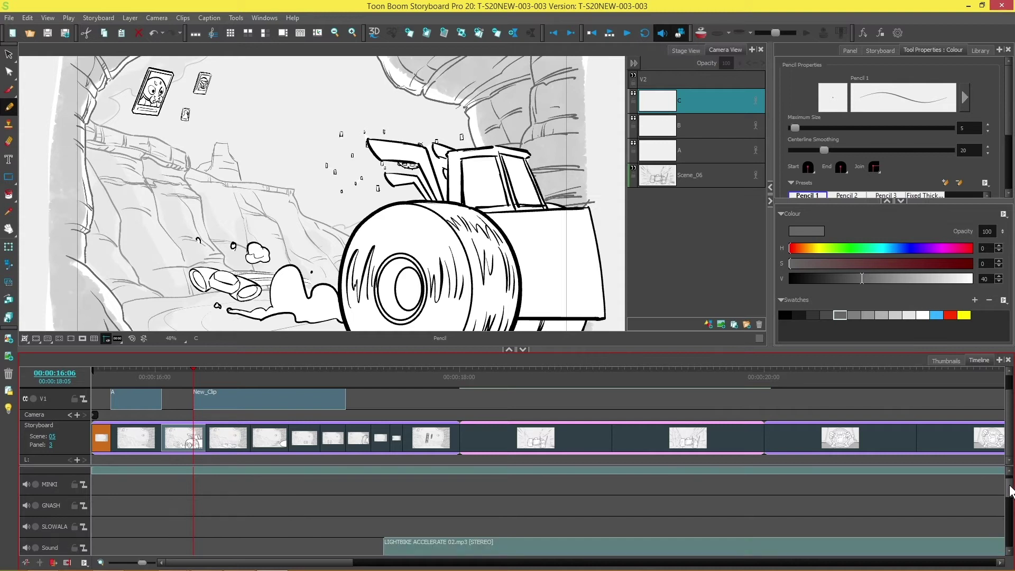
left_click(418, 505)
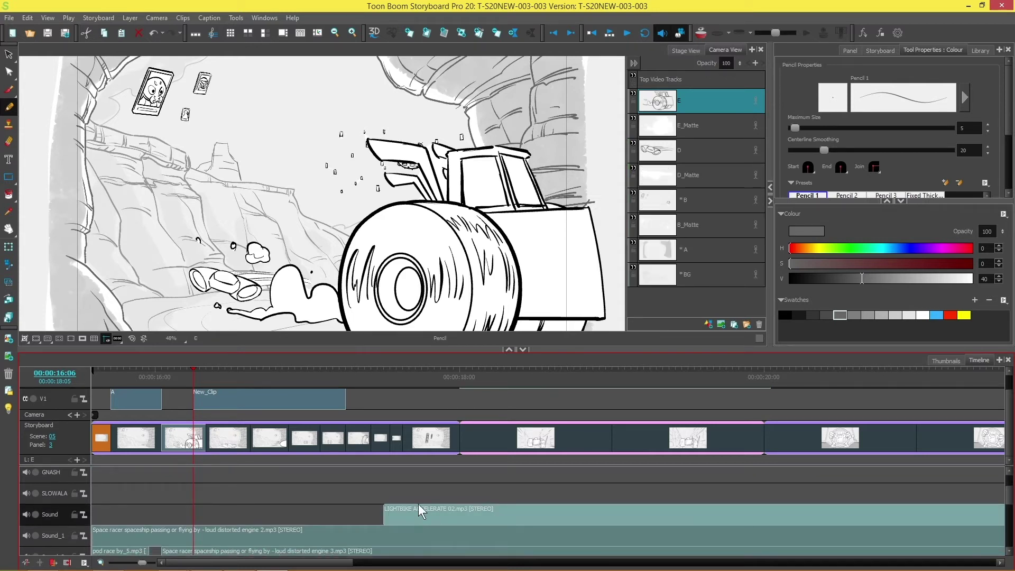
scroll(416, 499, "up", 3)
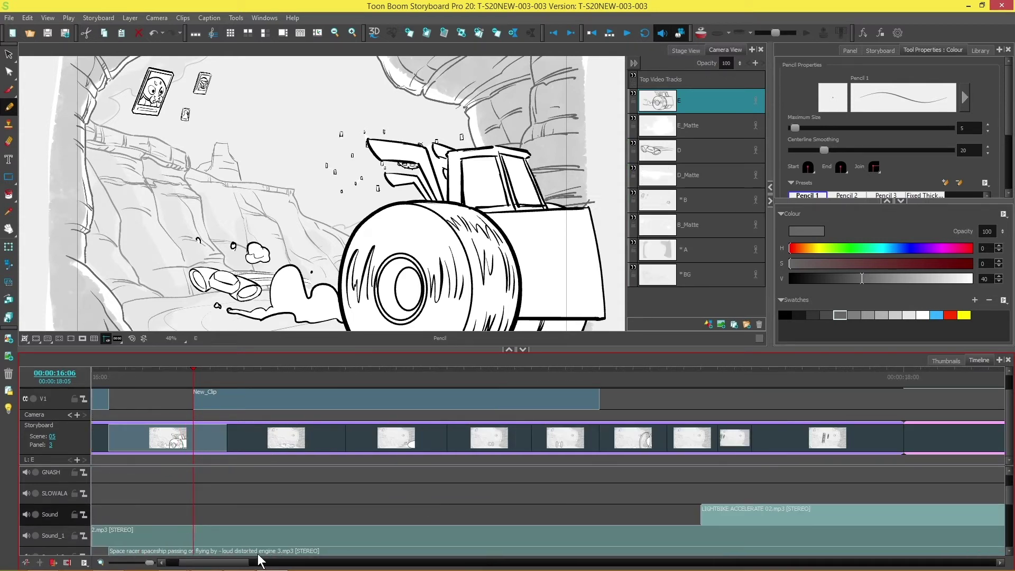
left_click_drag(222, 564, 253, 567)
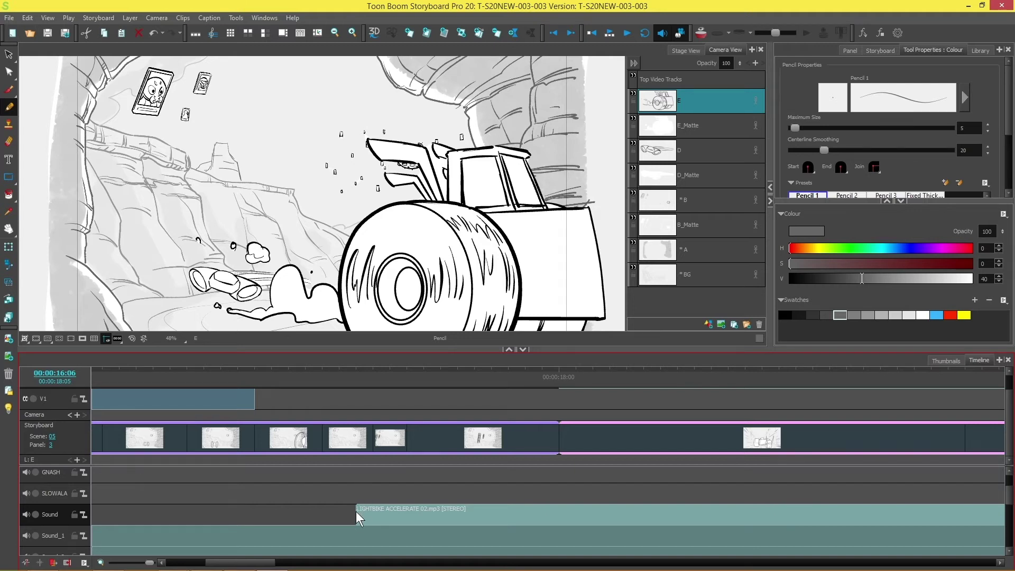
left_click(353, 440)
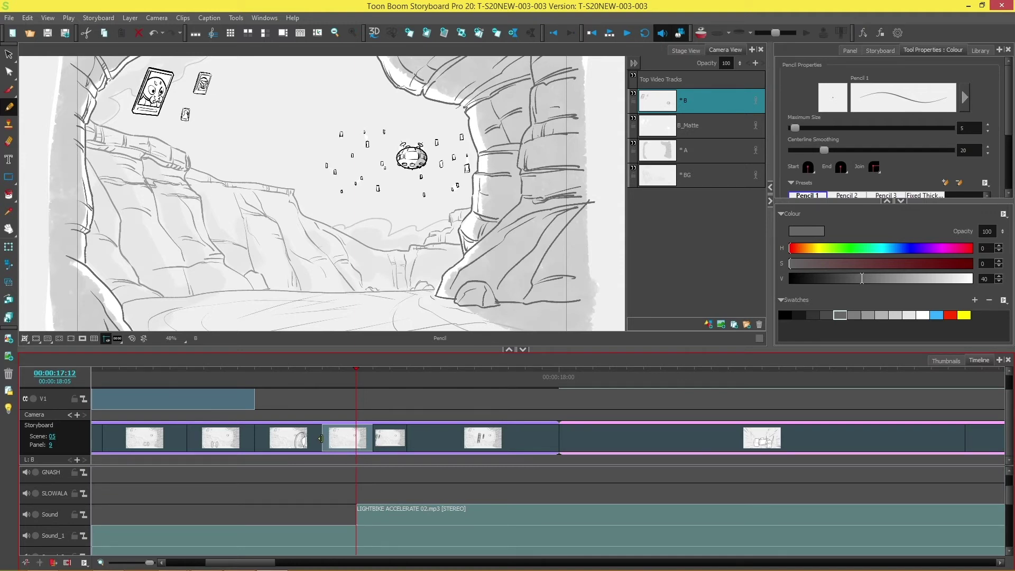
left_click_drag(374, 435, 375, 434)
key("ctrl+shift+z")
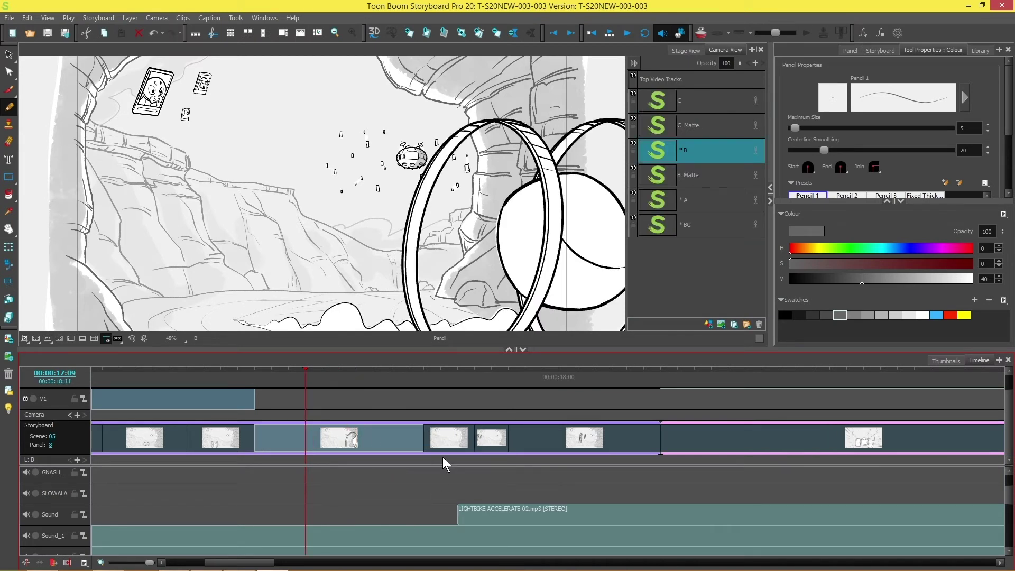
key("ctrl+z")
- Move panel 9 to the end of the storyboard, then undo the move
left_click(340, 435)
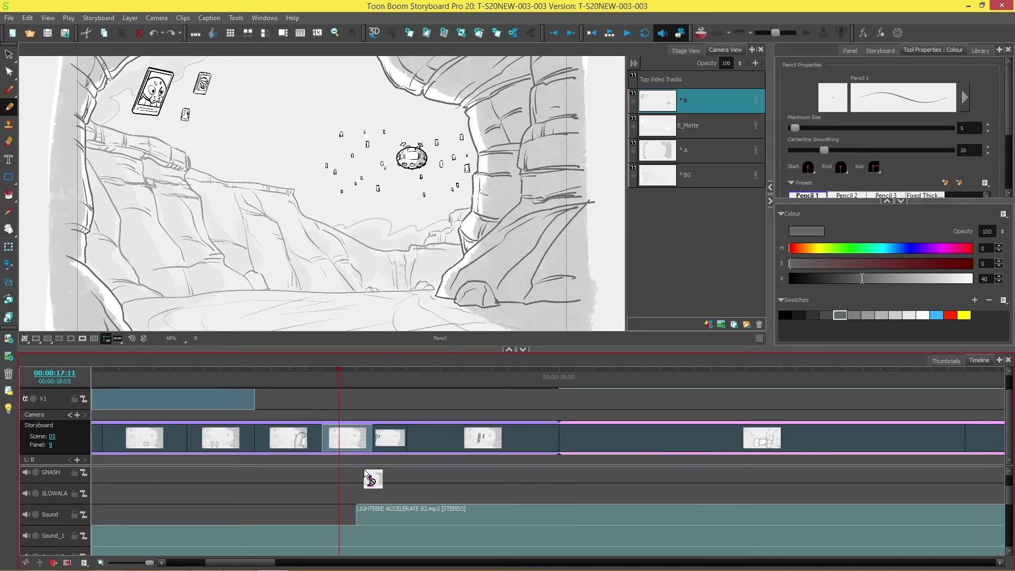
left_click_drag(965, 427, 965, 427)
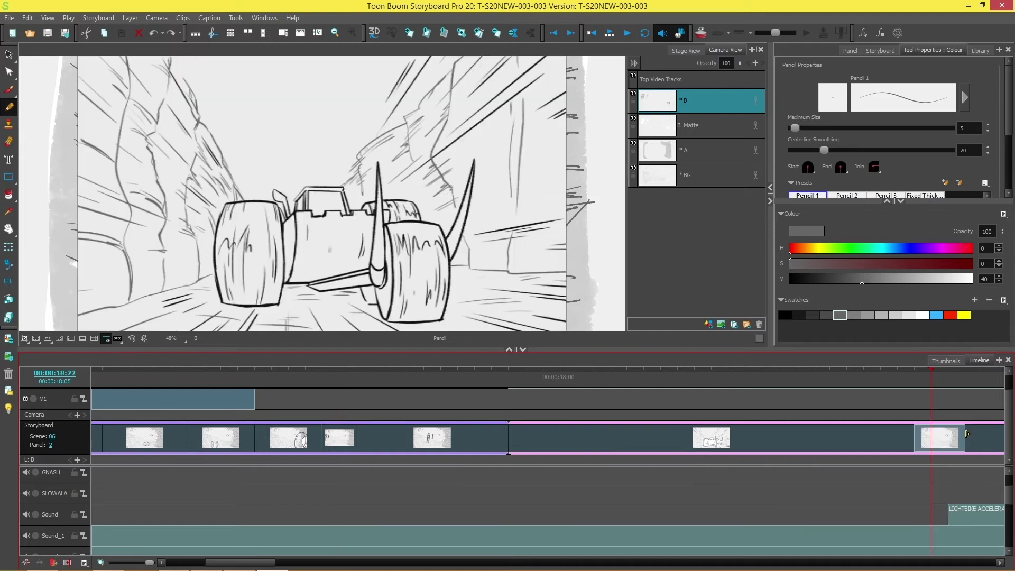
key("ctrl+z")
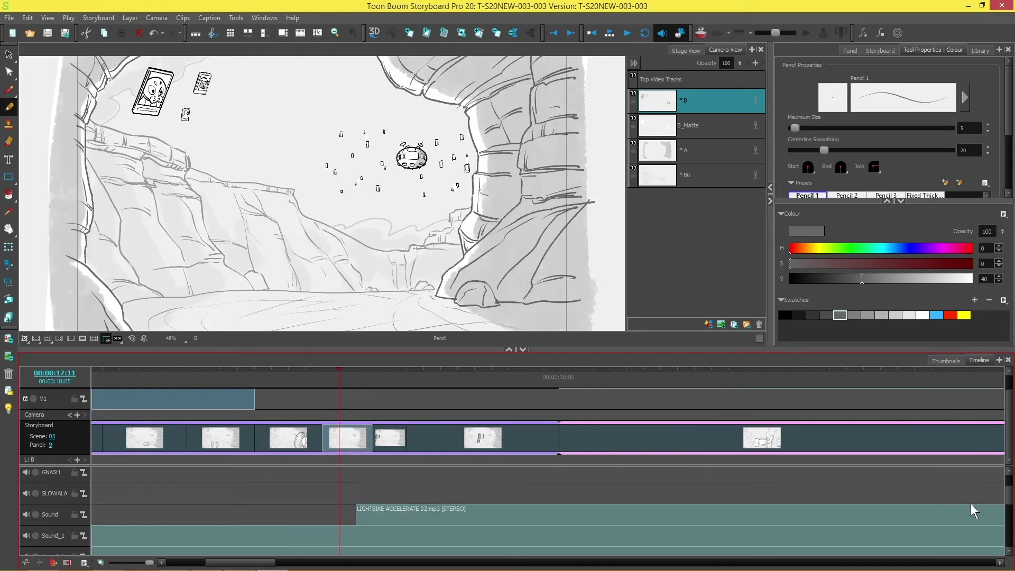
- Show panel 10 at frame 17:14 and select the LIGHTBIKE sound clip
left_click(388, 443)
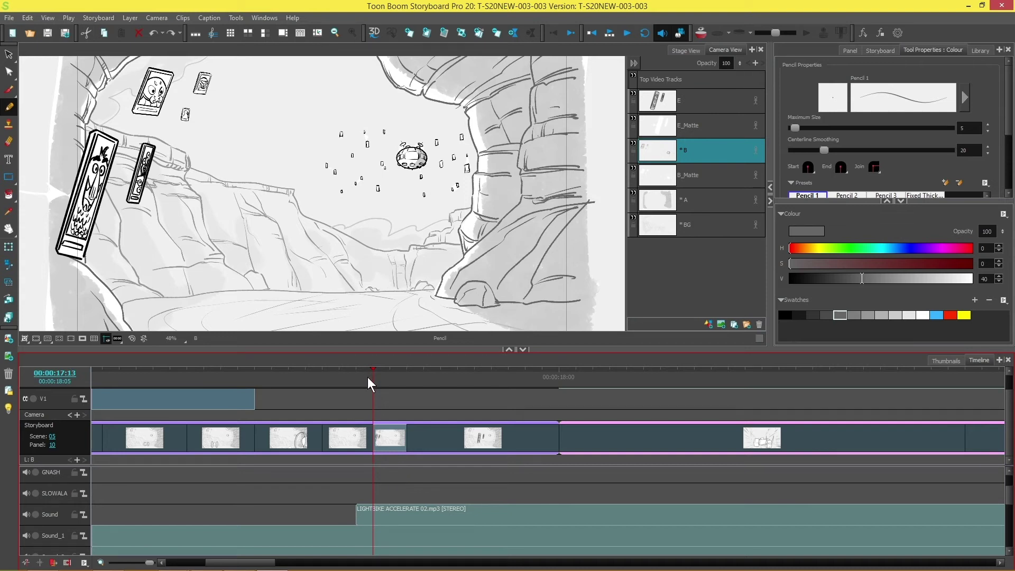
left_click(389, 376)
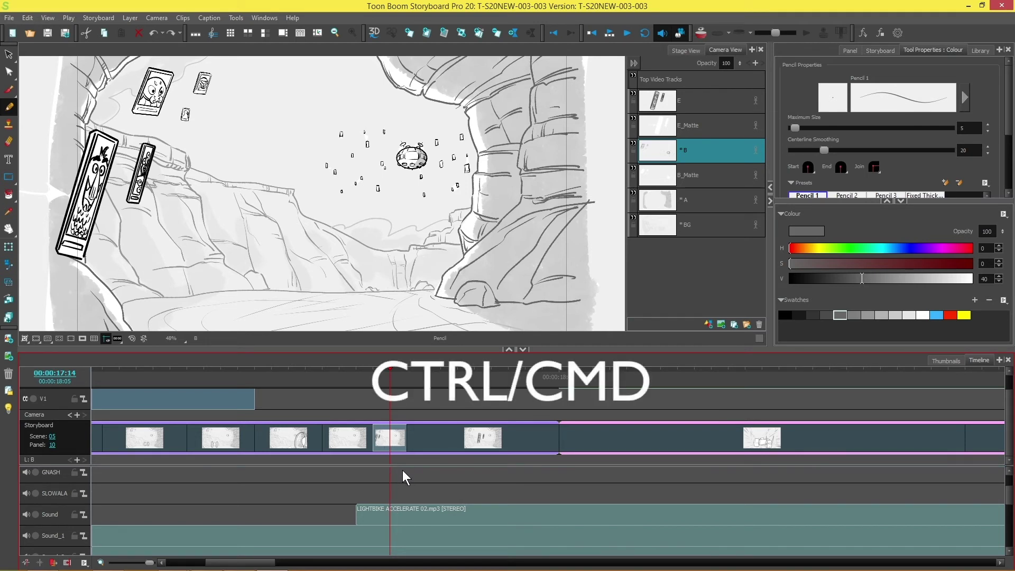
left_click(395, 511)
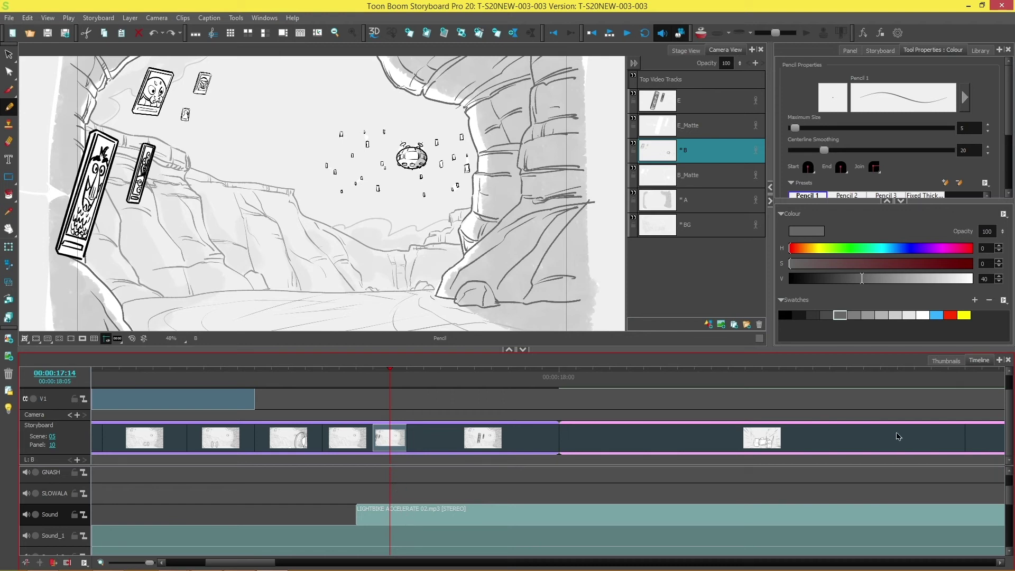
- Link LIGHTBIKE ACCELERATE 02.mp3 to panel 10, test moving the panel to the end, and undo
right_click(411, 513)
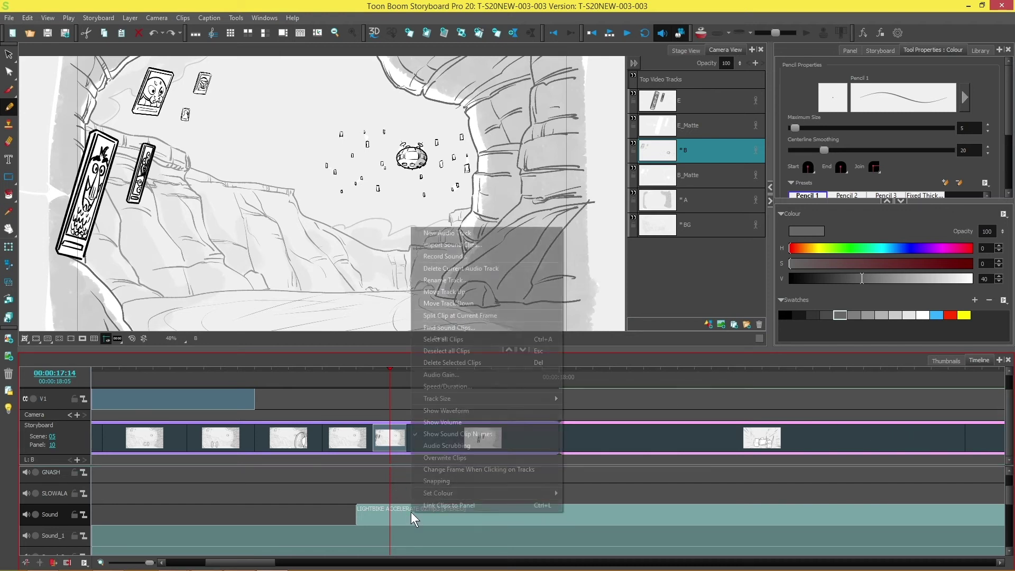
left_click(443, 505)
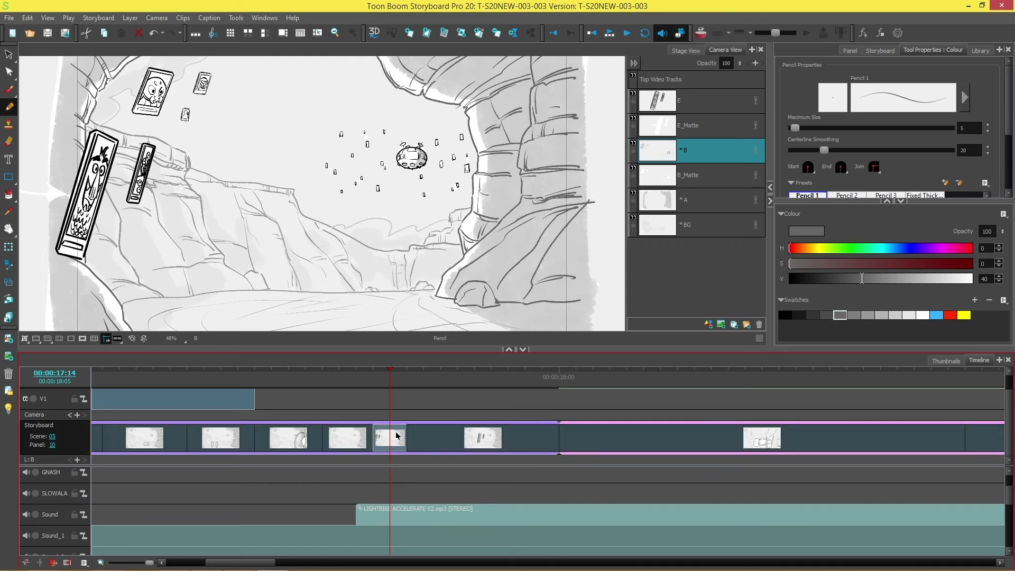
left_click_drag(394, 438, 972, 446)
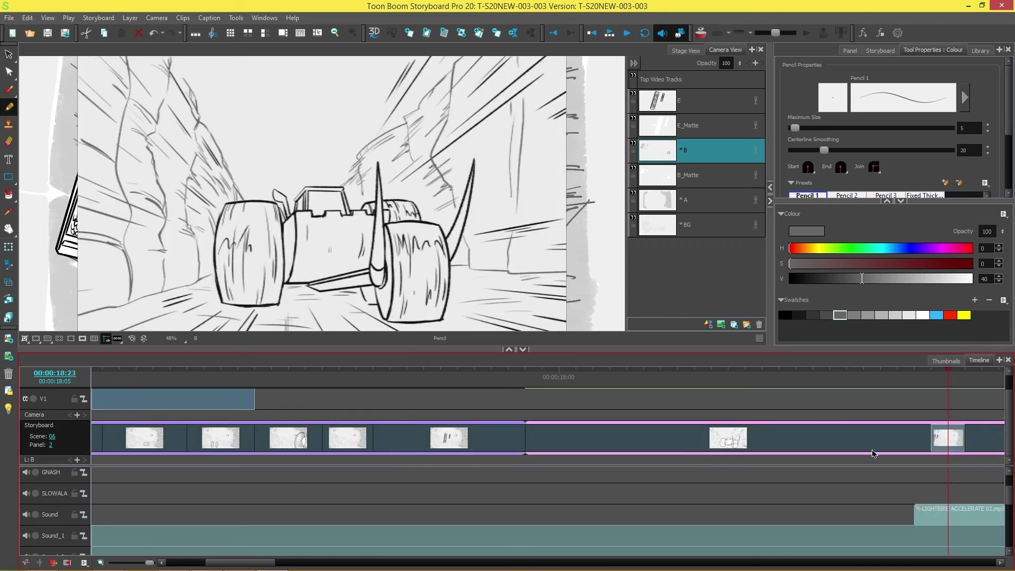
key("ctrl+z")
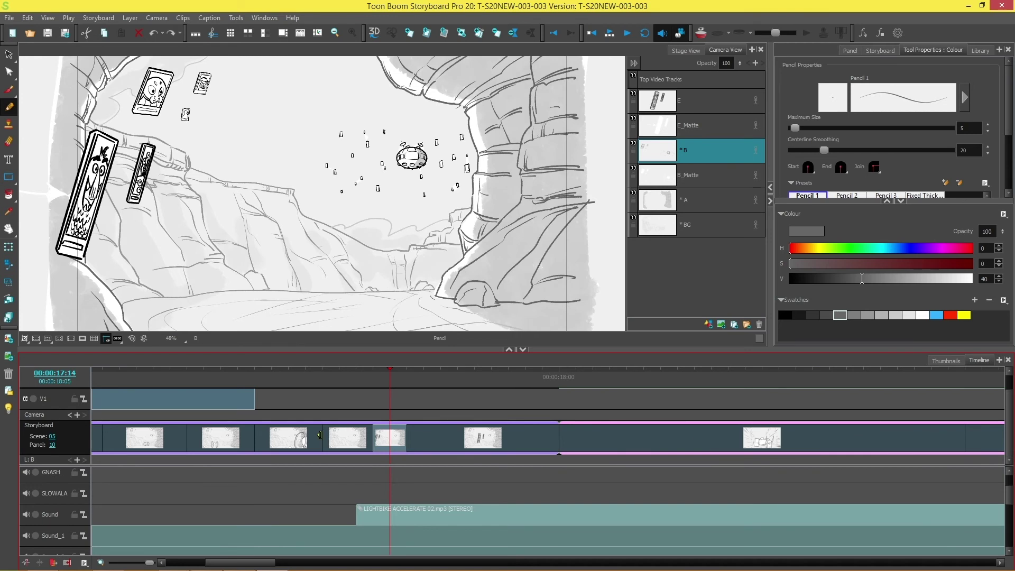
- Test lengthening panel 10 with its linked sound, undo, then delete panel 10
left_click_drag(440, 437, 542, 436)
left_click_drag(416, 514, 637, 514)
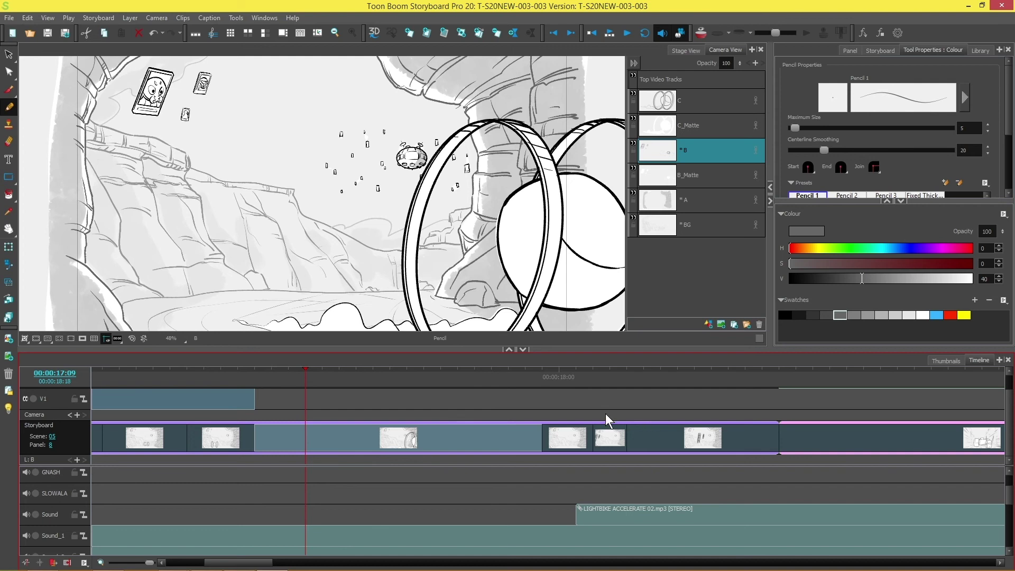
key("ctrl+z")
key("ctrl+z")
left_click(392, 444)
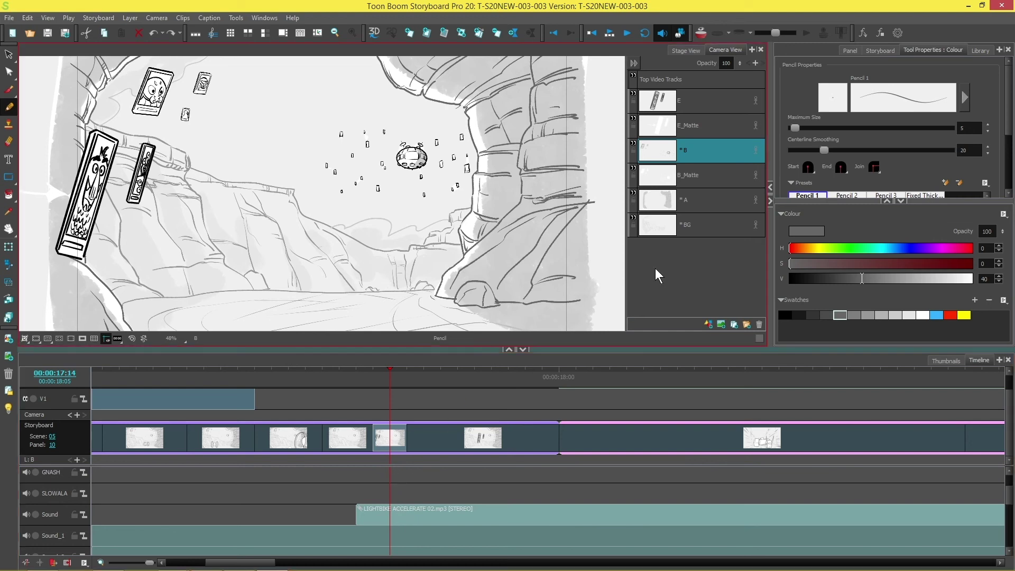
left_click(497, 38)
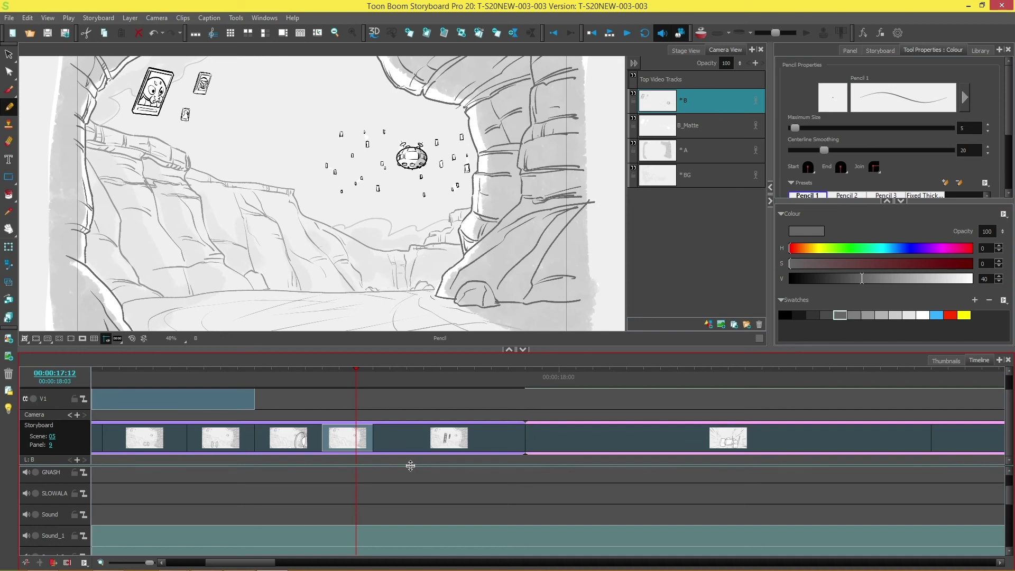
- Undo the deletion of panel 10, then uncheck Link Clips to Panel for LIGHTBIKE ACCELERATE 02.mp3
key("ctrl+z")
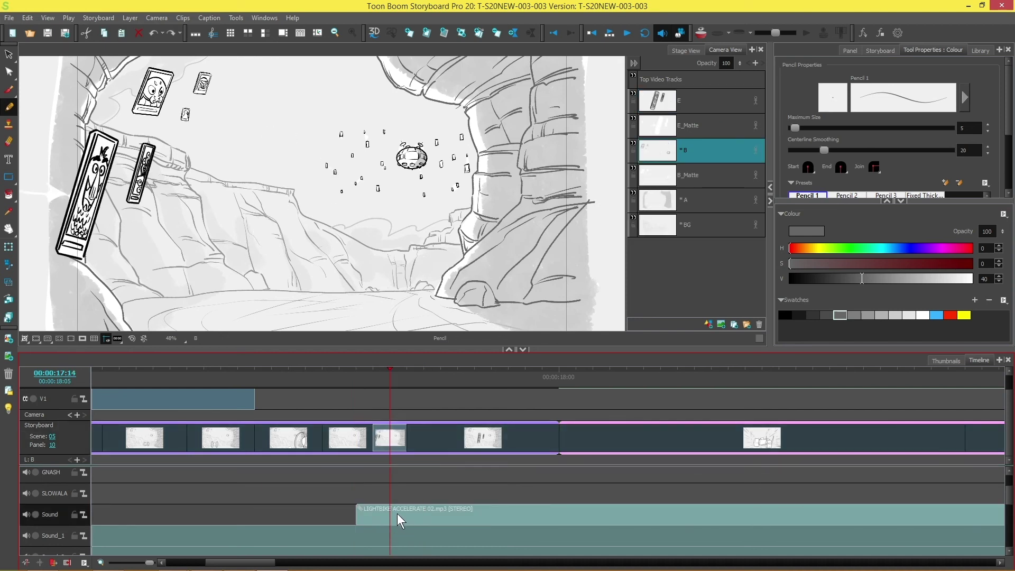
right_click(399, 516)
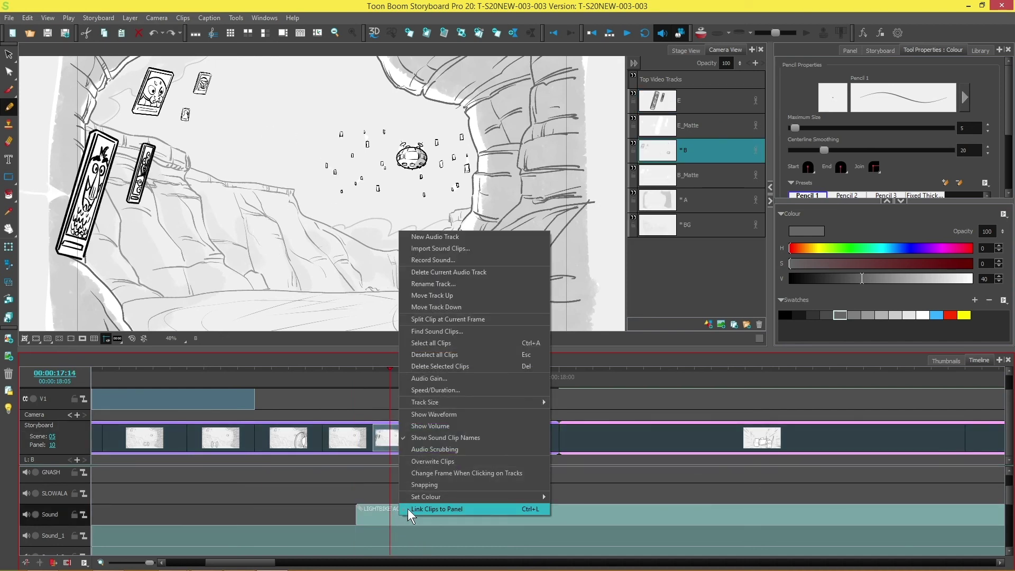
left_click(423, 508)
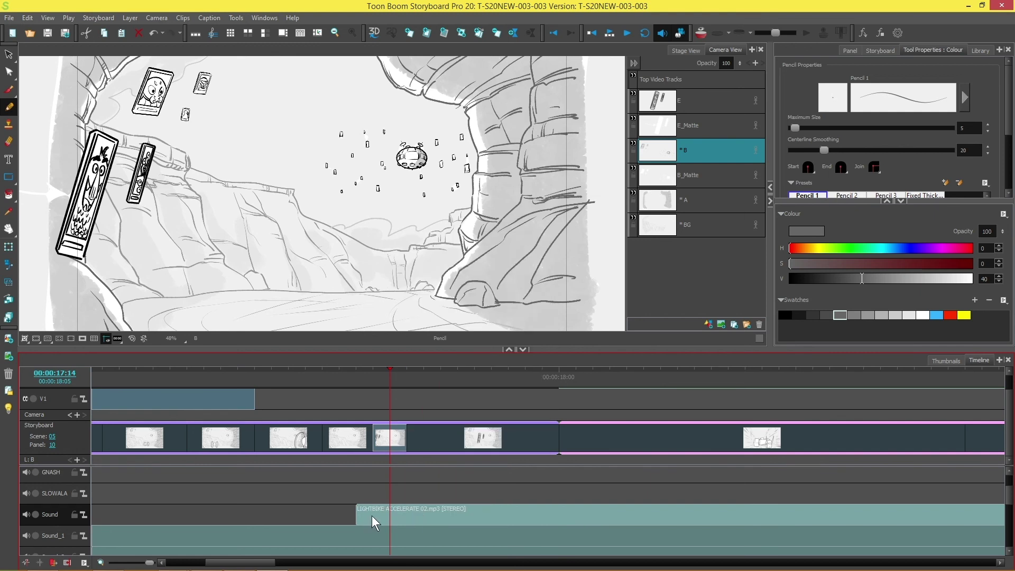